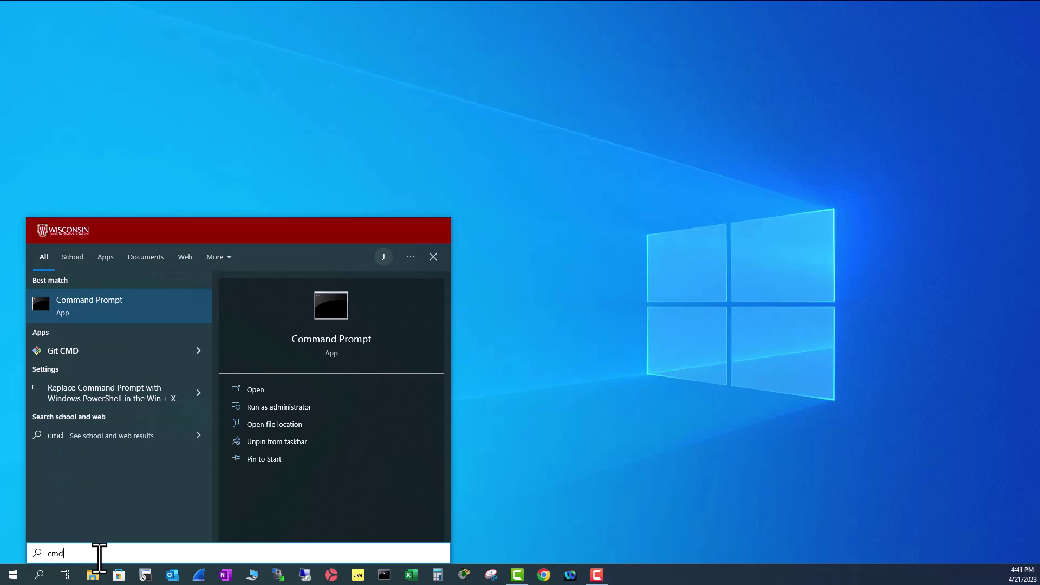
Run ipconfig /displaydns in Command Prompt to list the cached DNS resolver records.
{"action": "key", "text": "Return"}
{"action": "type", "text": "ipconfig"}
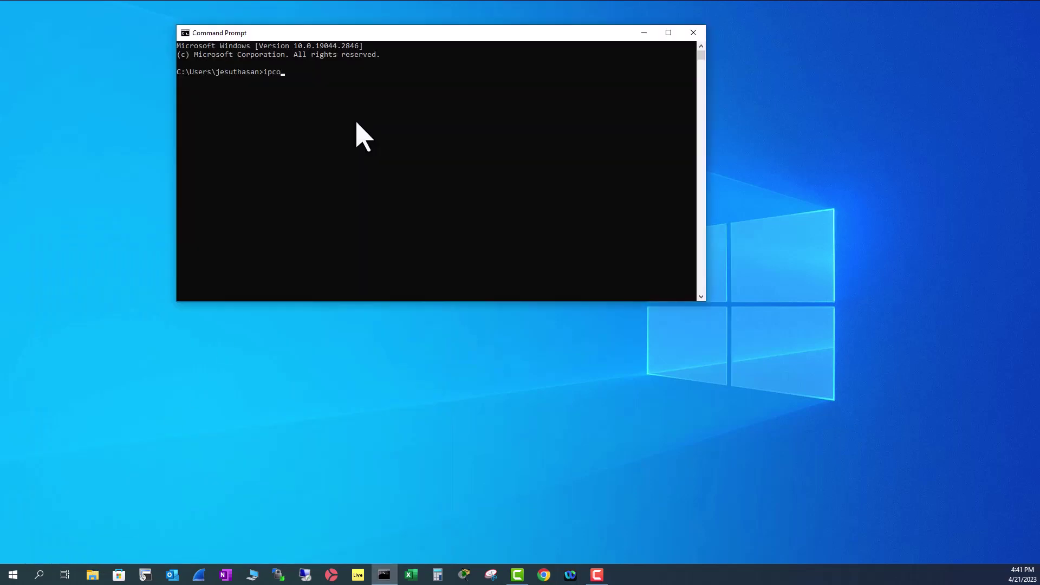
{"action": "type", "text": " /flushdns"}
{"action": "key", "text": "BackSpace"}
{"action": "key", "text": "BackSpace"}
{"action": "key", "text": "BackSpace"}
{"action": "key", "text": "BackSpace"}
{"action": "key", "text": "BackSpace"}
{"action": "key", "text": "BackSpace"}
{"action": "key", "text": "BackSpace"}
{"action": "key", "text": "BackSpace"}
{"action": "type", "text": "displaydns"}
{"action": "key", "text": "Return"}
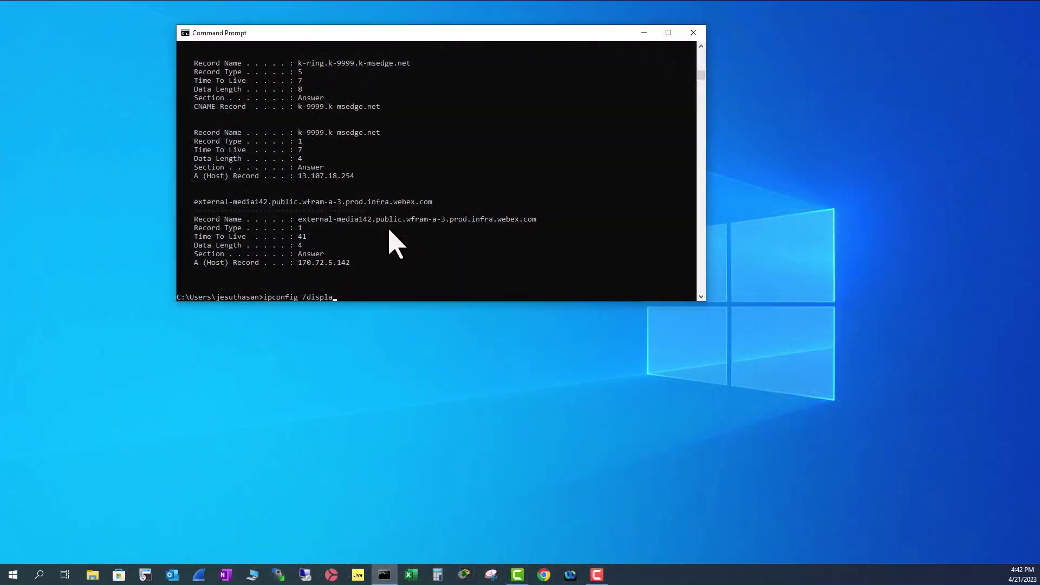
Flush the DNS cache with ipconfig /flushdns, then rerun ipconfig /displaydns to confirm it's empty.
{"action": "key", "text": "BackSpace"}
{"action": "key", "text": "BackSpace"}
{"action": "key", "text": "BackSpace"}
{"action": "key", "text": "BackSpace"}
{"action": "key", "text": "BackSpace"}
{"action": "key", "text": "BackSpace"}
{"action": "type", "text": "flushdns"}
{"action": "key", "text": "Return"}
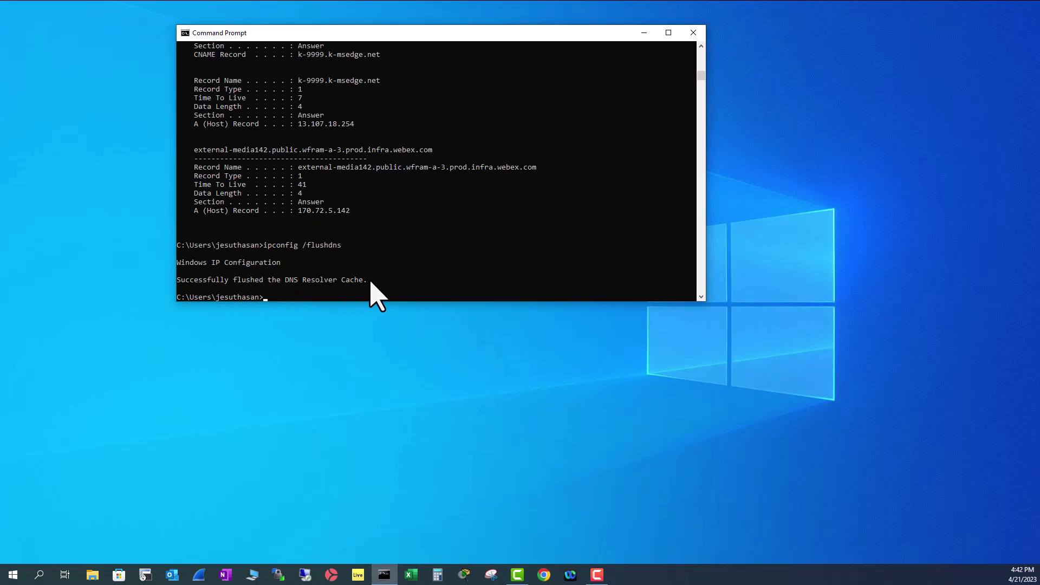
{"action": "key", "text": "Up"}
{"action": "key", "text": "Up"}
{"action": "key", "text": "Return"}
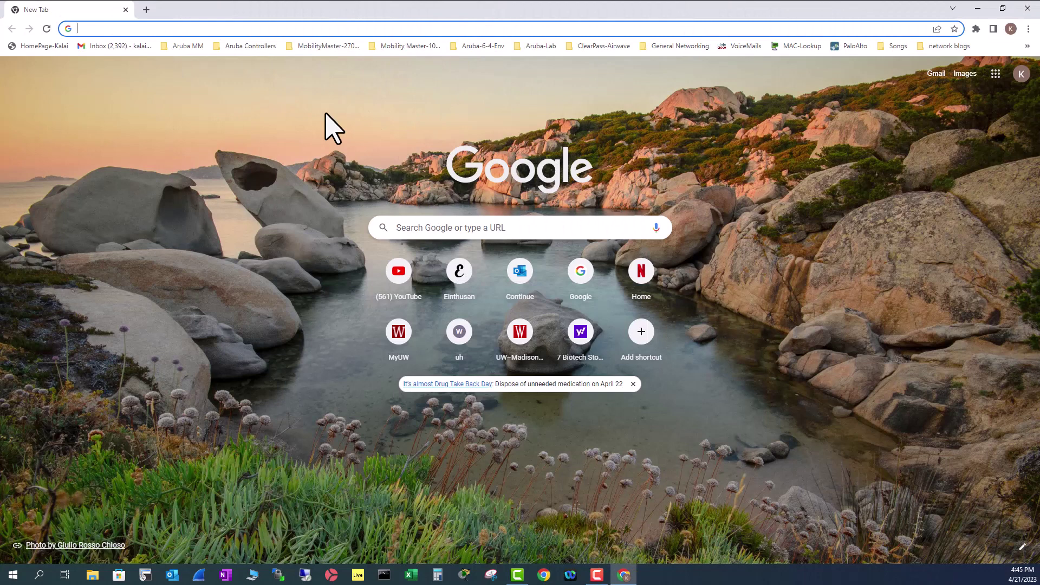
Clear Chrome's All time browsing history, cookies and site data, and cached images and files.
{"action": "left_click", "coordinate": [1027, 30]}
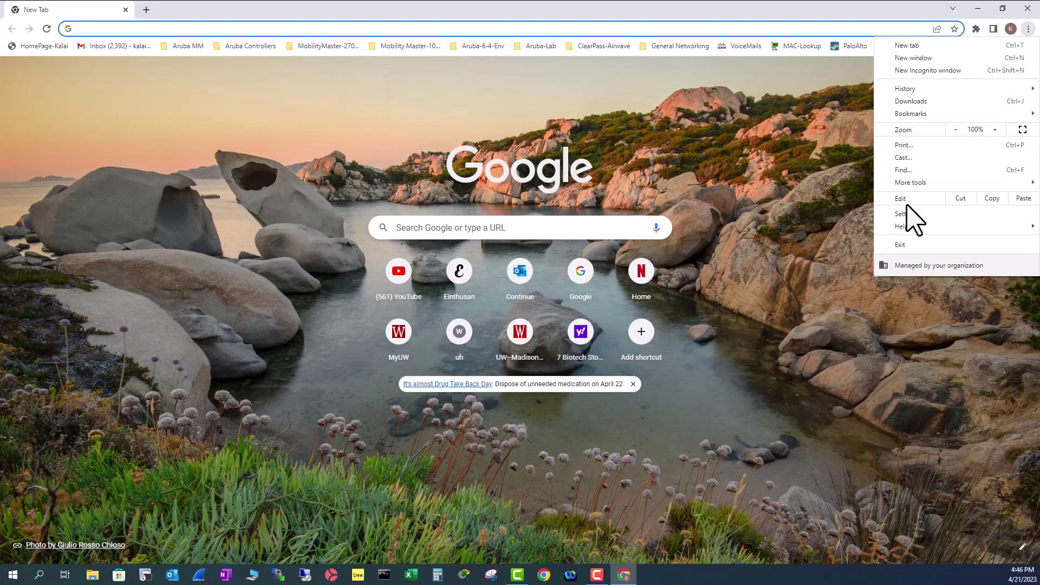
{"action": "key", "text": "Escape"}
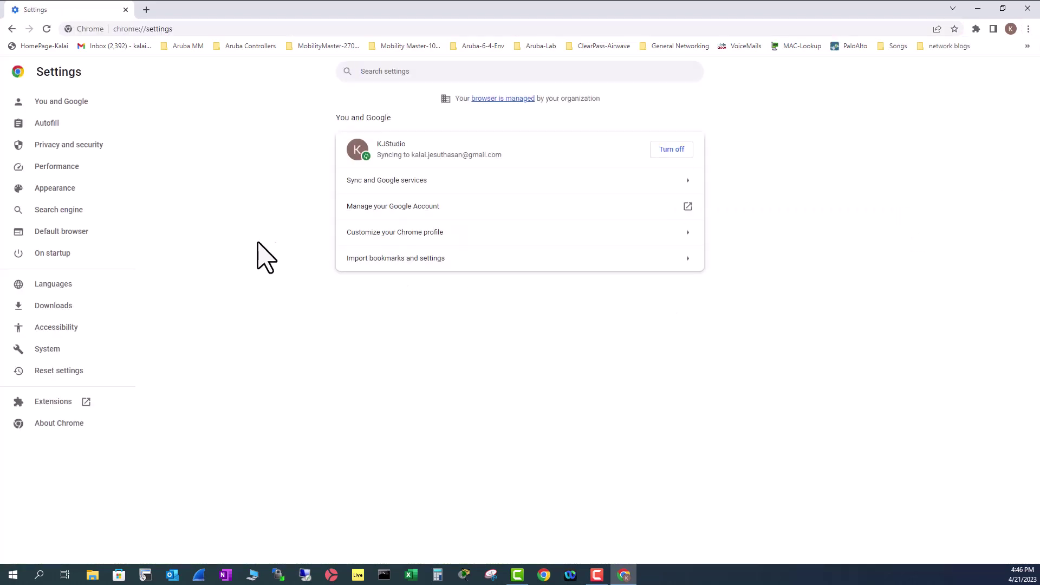
{"action": "left_click", "coordinate": [67, 148]}
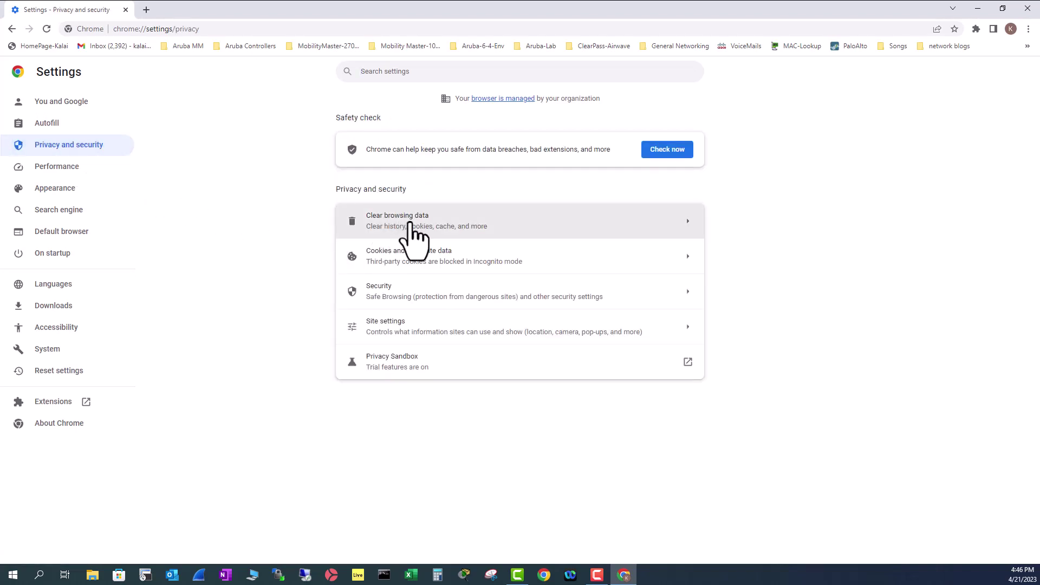
{"action": "left_click", "coordinate": [414, 234]}
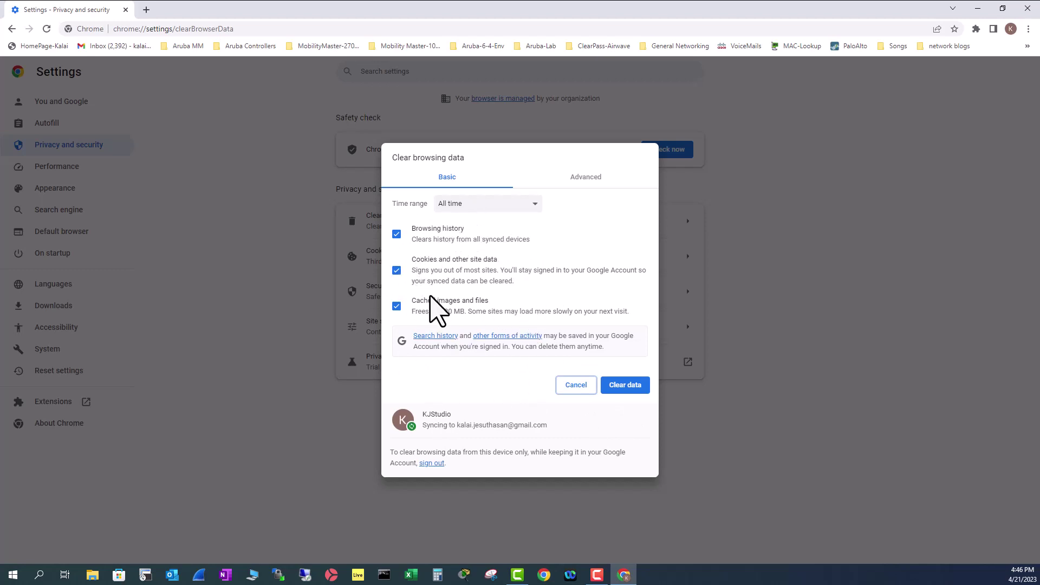
{"action": "left_click", "coordinate": [628, 385]}
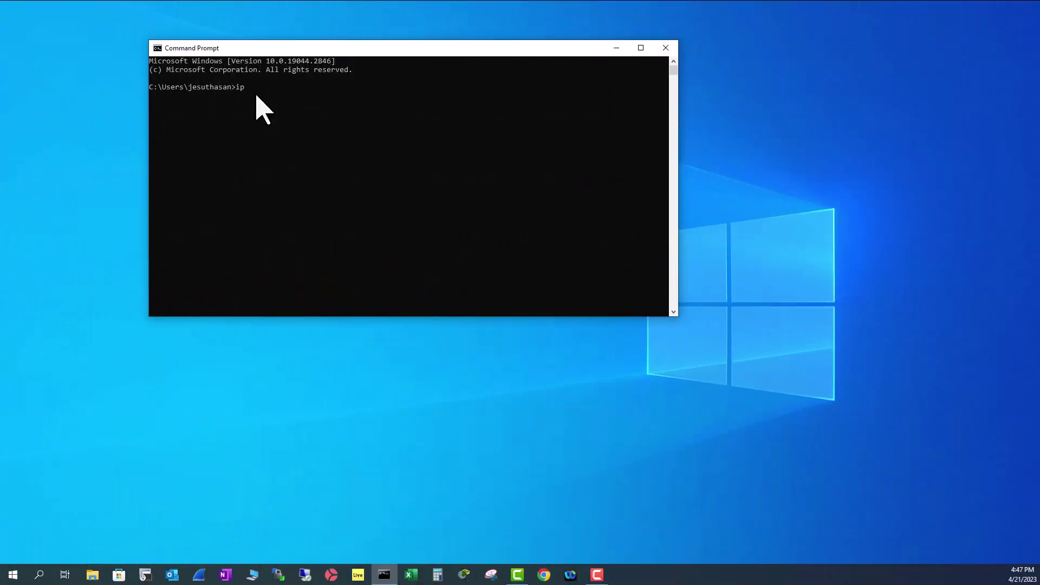
Run ipconfig /all and highlight the DNS Servers addresses in its output.
{"action": "type", "text": "config /all"}
{"action": "key", "text": "Return"}
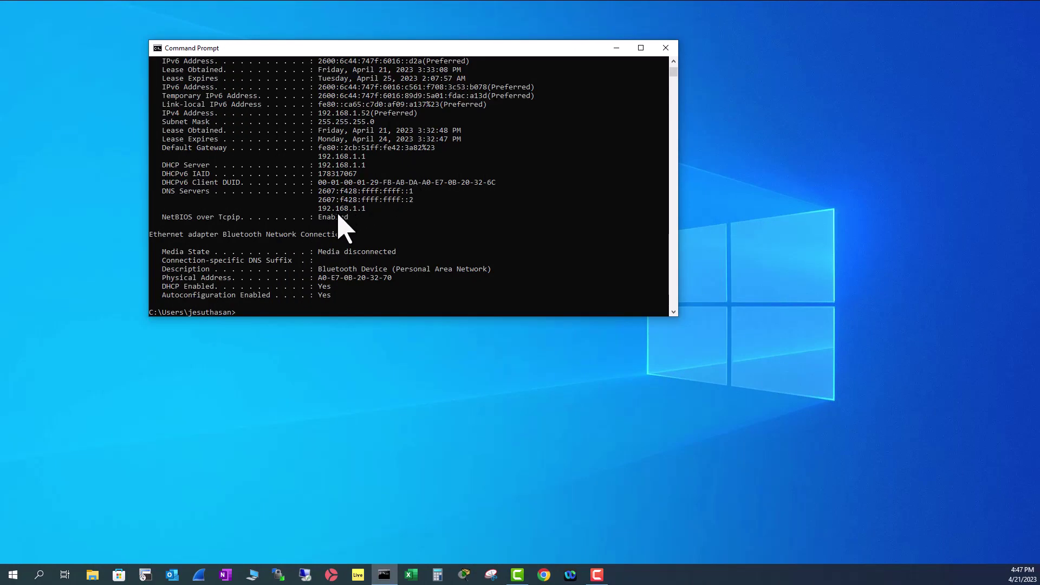
{"action": "left_click_drag", "start_coordinate": [162, 191], "coordinate": [394, 214]}
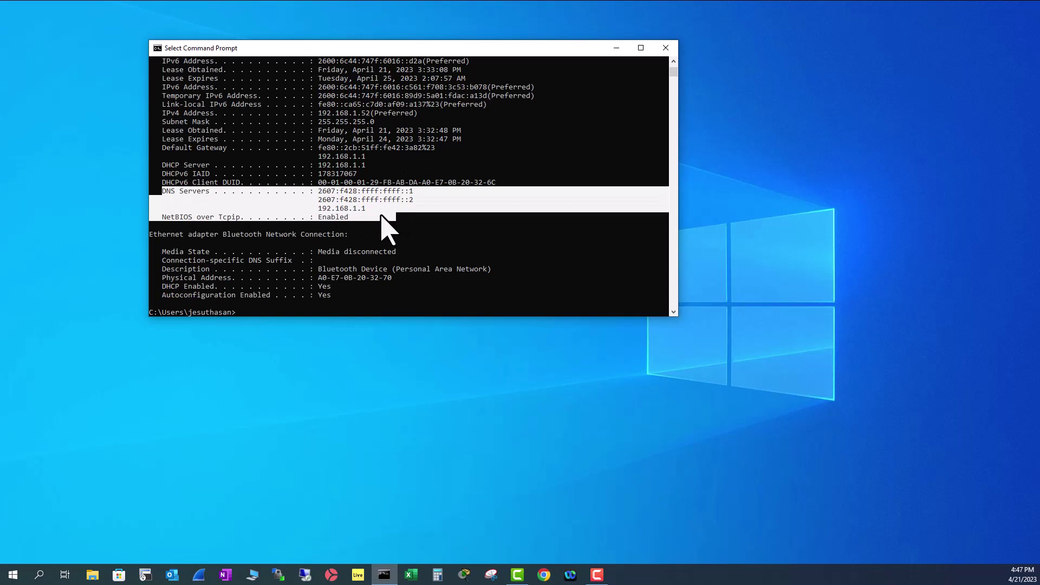
{"action": "left_click", "coordinate": [276, 198]}
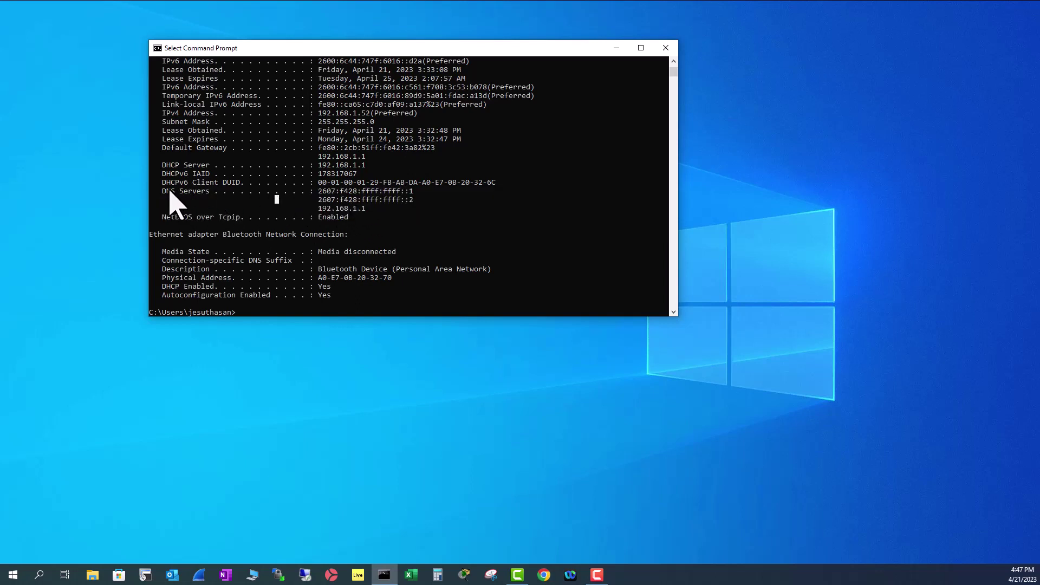
{"action": "left_click_drag", "start_coordinate": [163, 191], "coordinate": [364, 212]}
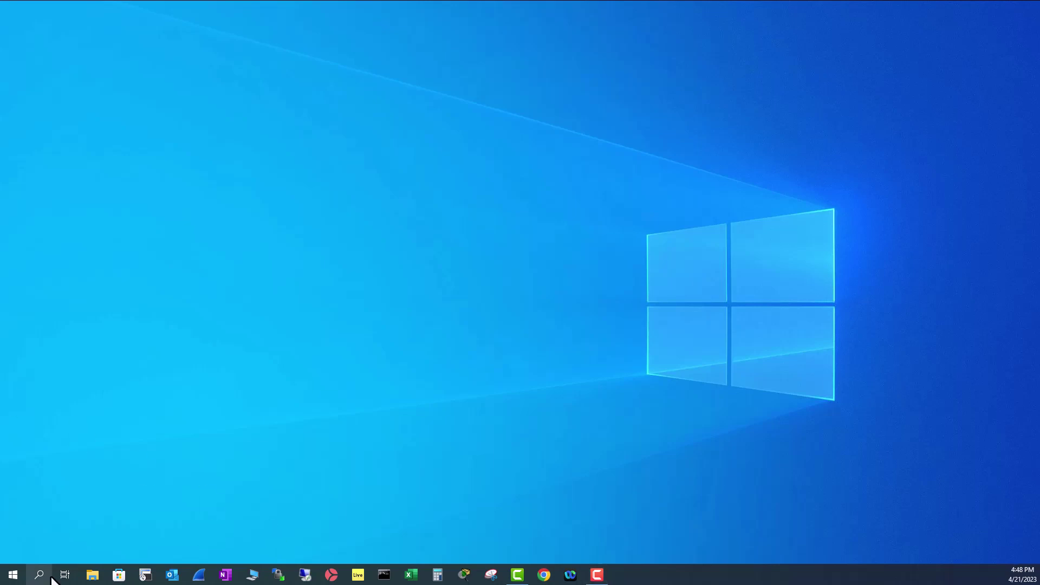
Find Network status settings by searching 'net', then open Change adapter options.
{"action": "left_click", "coordinate": [39, 575]}
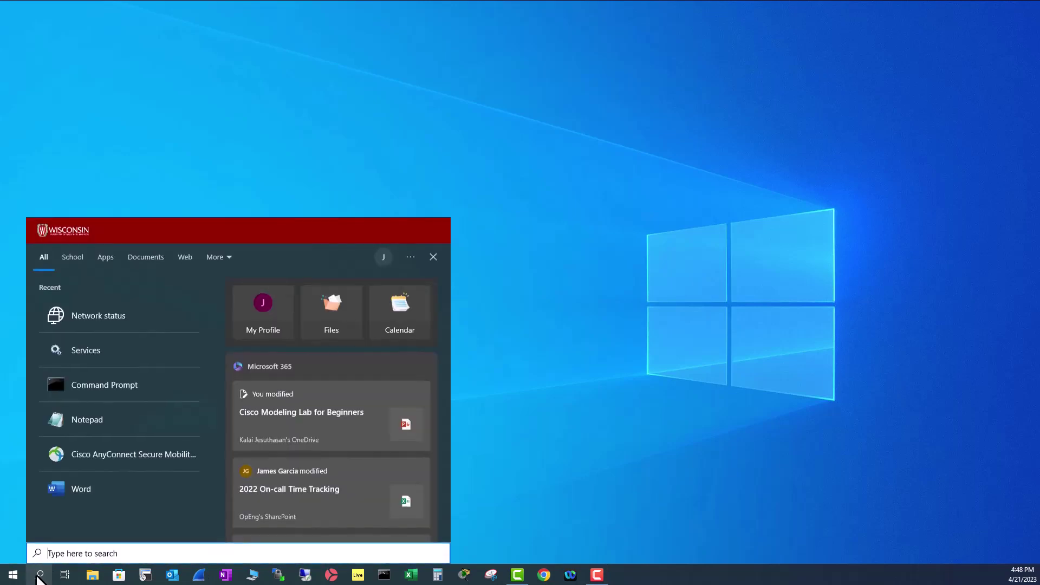
{"action": "type", "text": "net"}
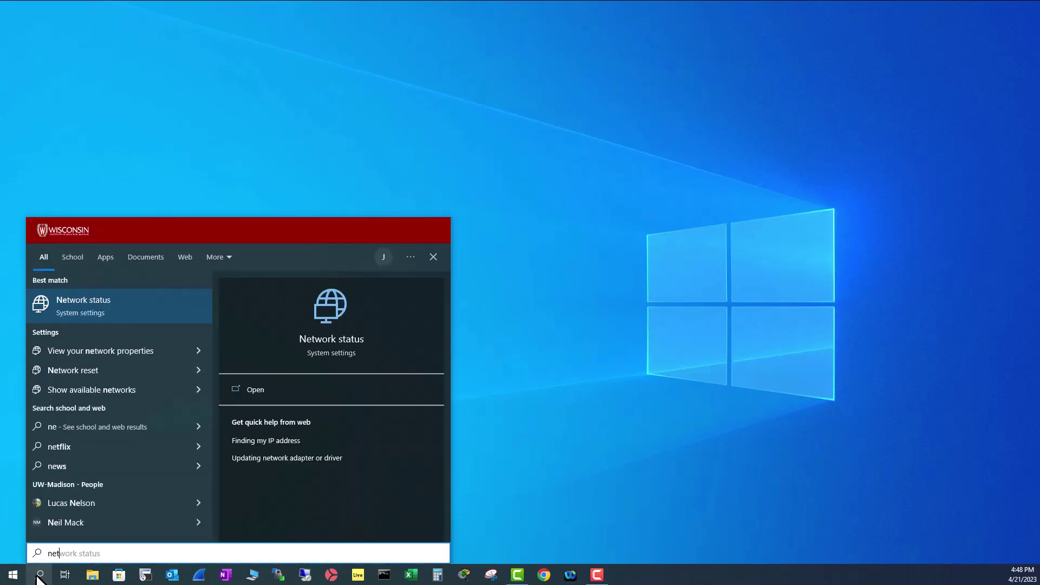
{"action": "left_click", "coordinate": [343, 347]}
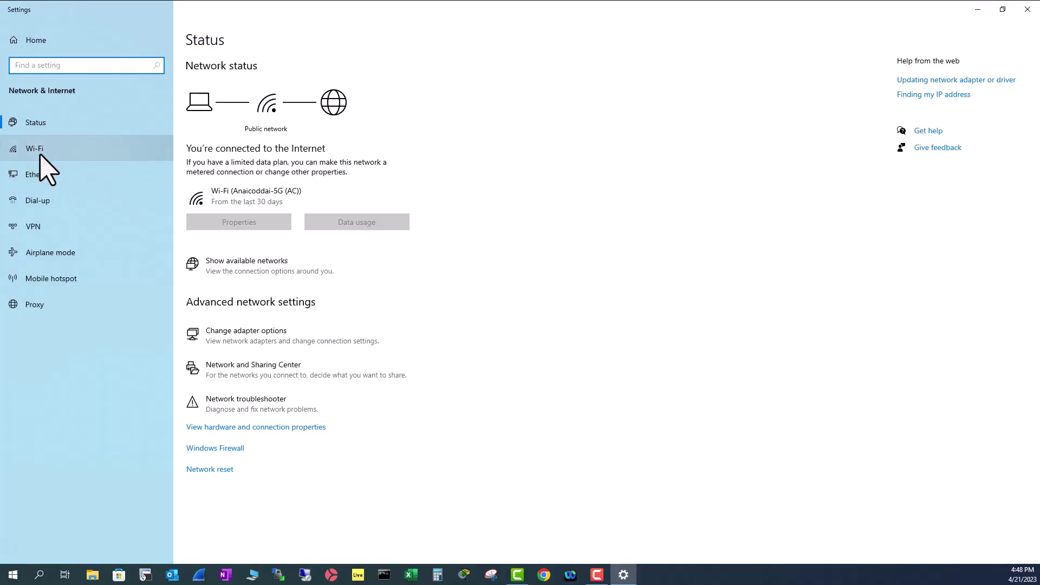
{"action": "left_click", "coordinate": [240, 338]}
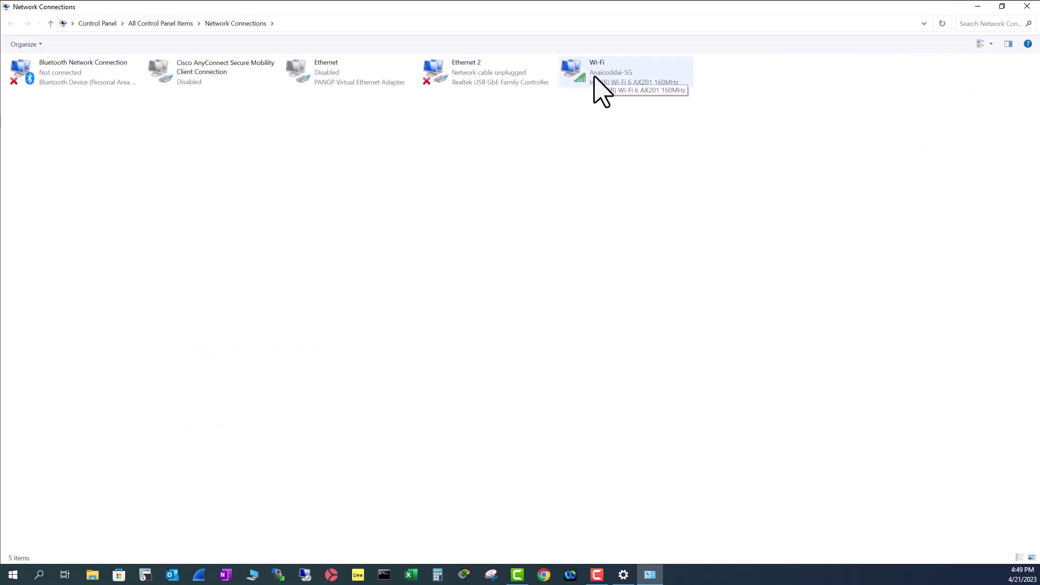
Set the Wi-Fi adapter's IPv4 DNS servers manually to Google's 8.8.8.8 and 8.8.4.4.
{"action": "right_click", "coordinate": [608, 85]}
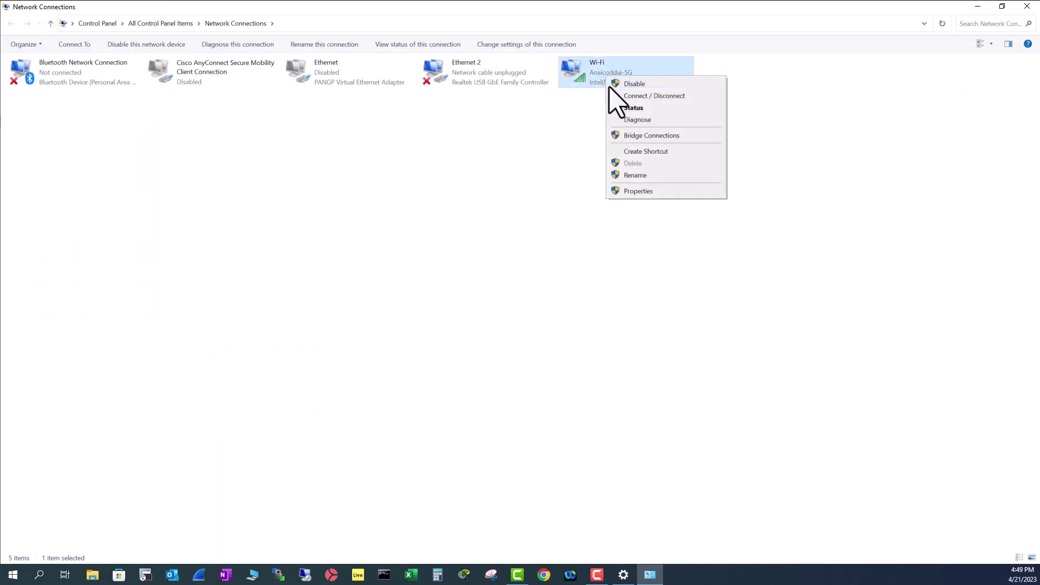
{"action": "left_click", "coordinate": [638, 191]}
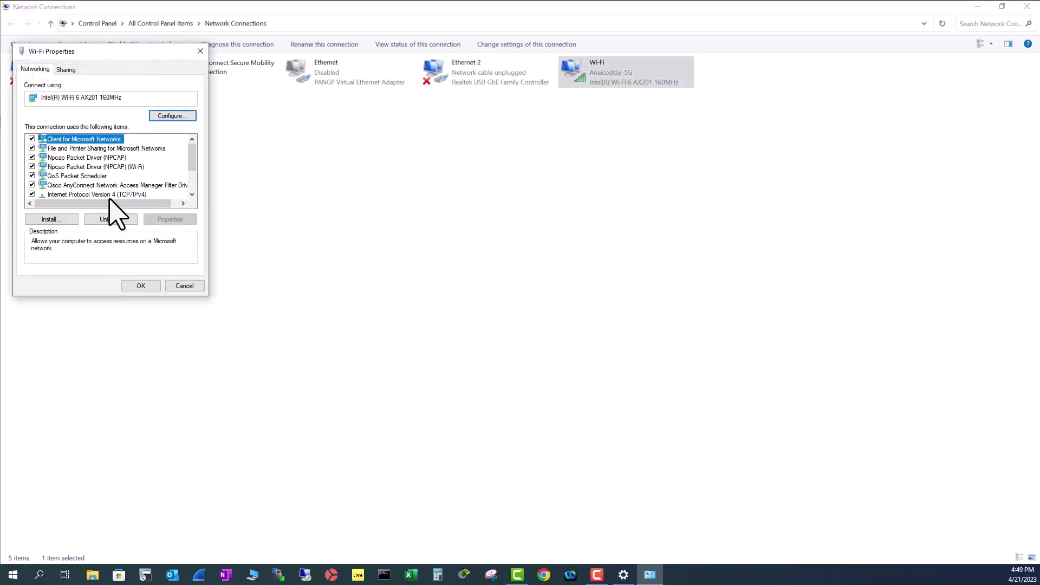
{"action": "left_click", "coordinate": [108, 195]}
{"action": "double_click", "coordinate": [108, 194]}
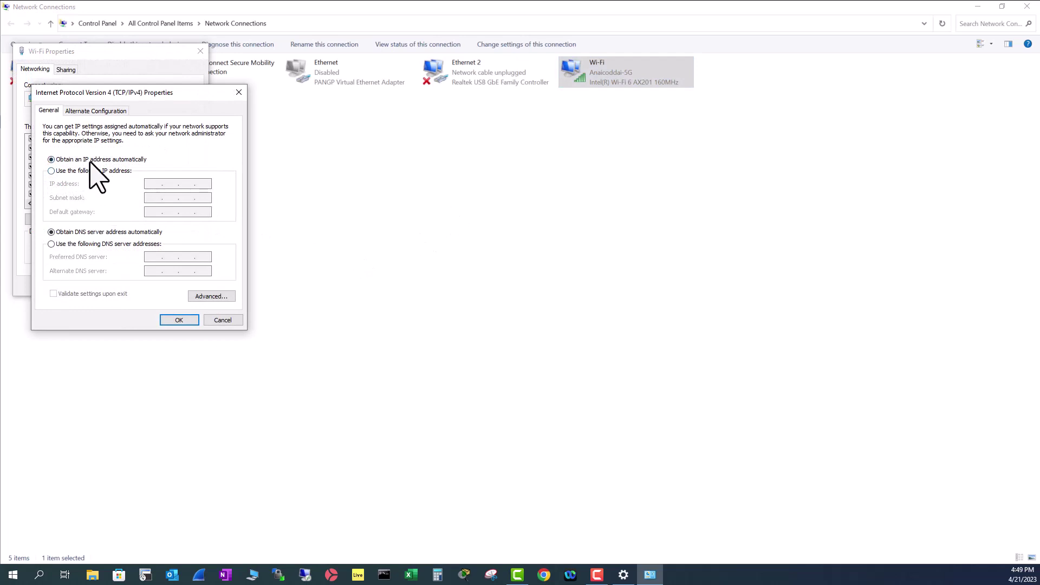
{"action": "left_click", "coordinate": [52, 244]}
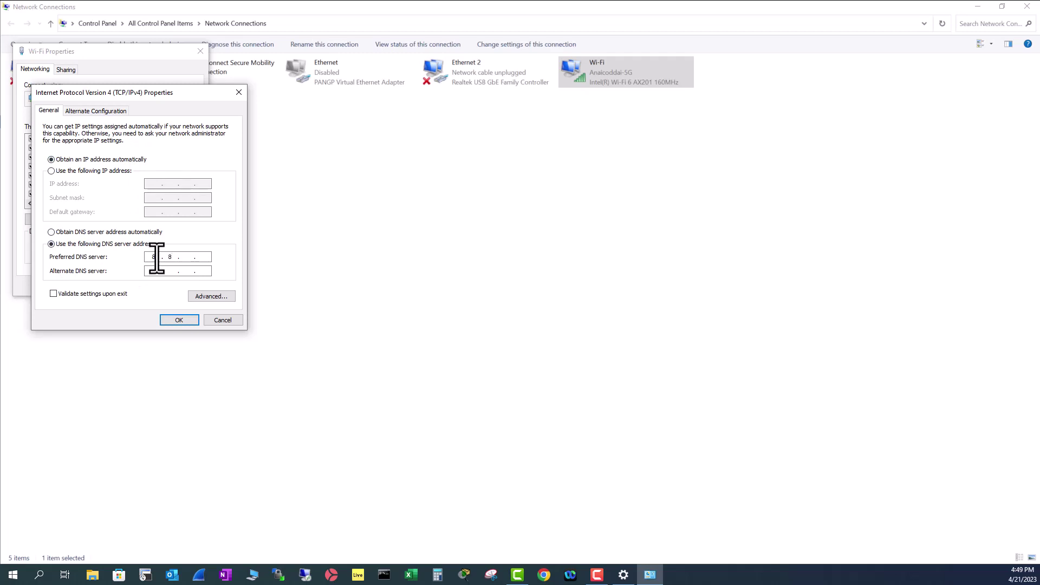
{"action": "left_click", "coordinate": [178, 320]}
{"action": "left_click", "coordinate": [141, 287]}
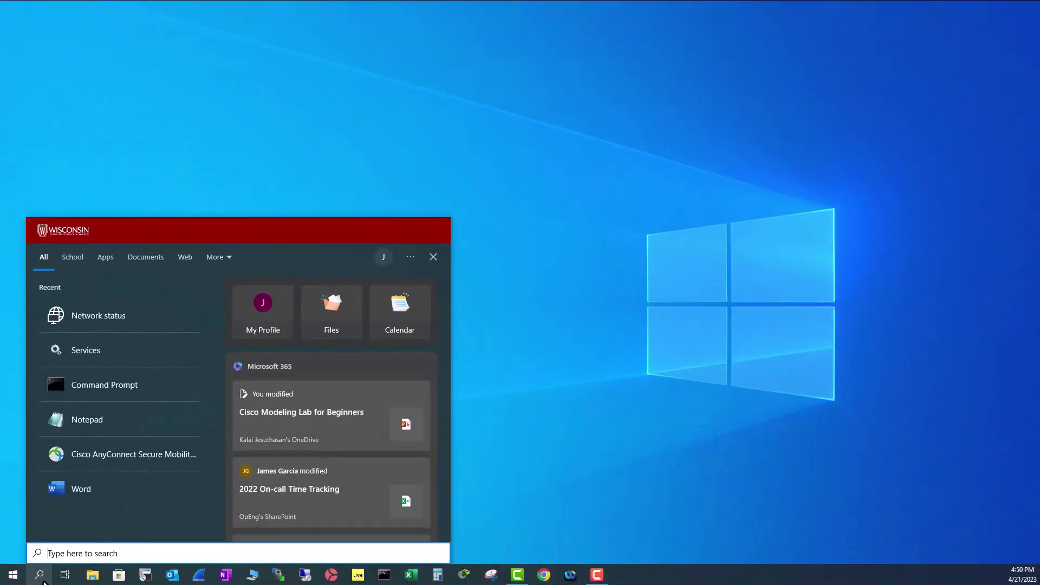
Open Services and confirm DNS Client shows Running status with Automatic startup type.
{"action": "type", "text": "serv"}
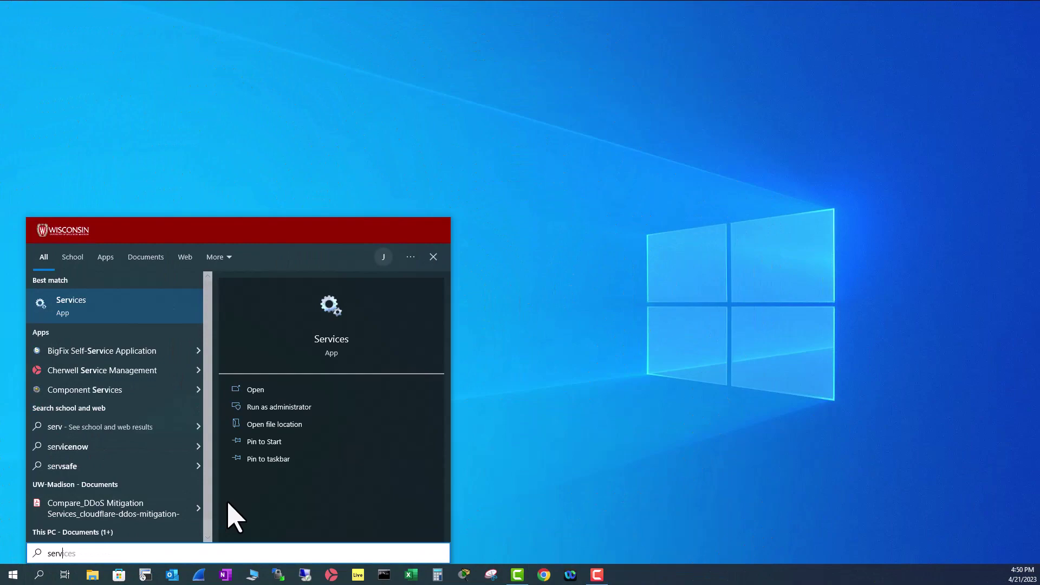
{"action": "left_click", "coordinate": [339, 353]}
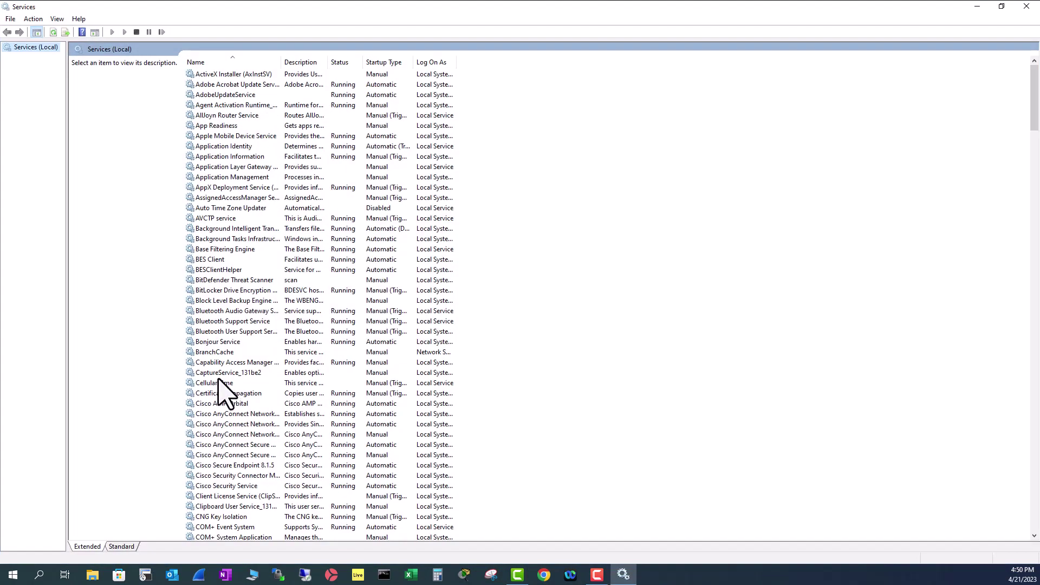
{"action": "left_click", "coordinate": [220, 382]}
{"action": "key", "text": "Page_Up"}
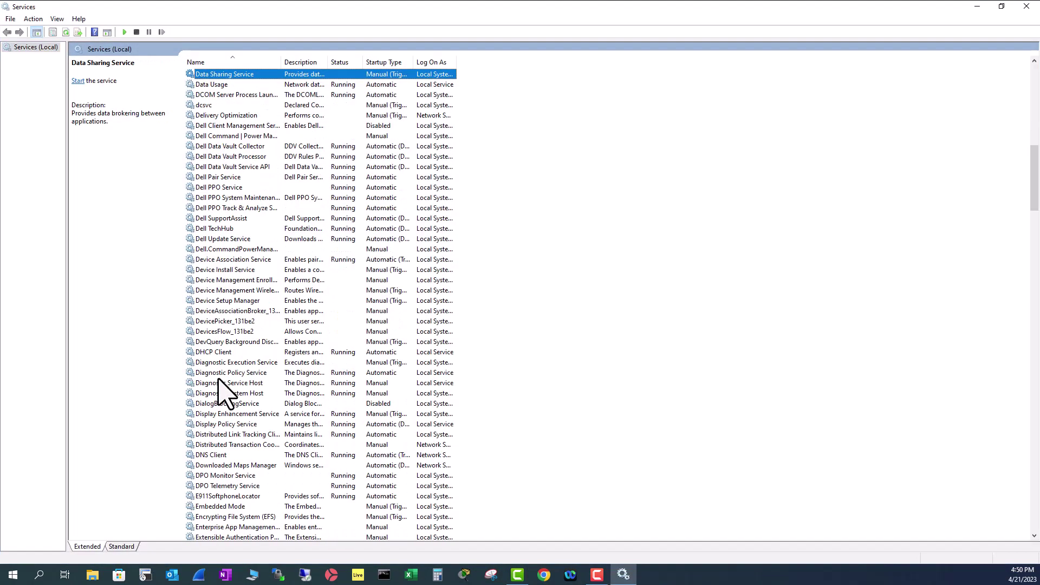
{"action": "left_click", "coordinate": [216, 454]}
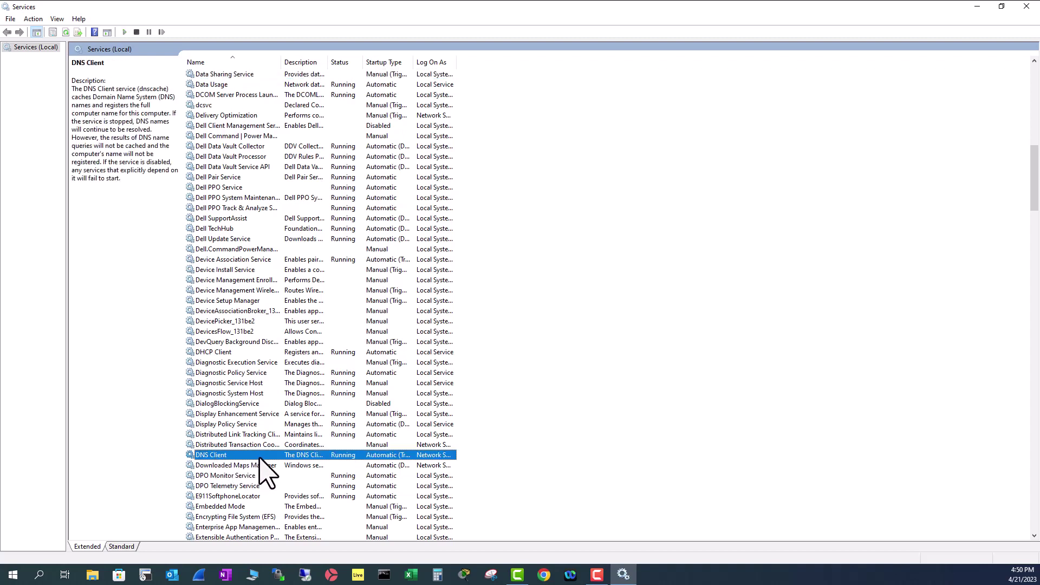
{"action": "right_click", "coordinate": [259, 458]}
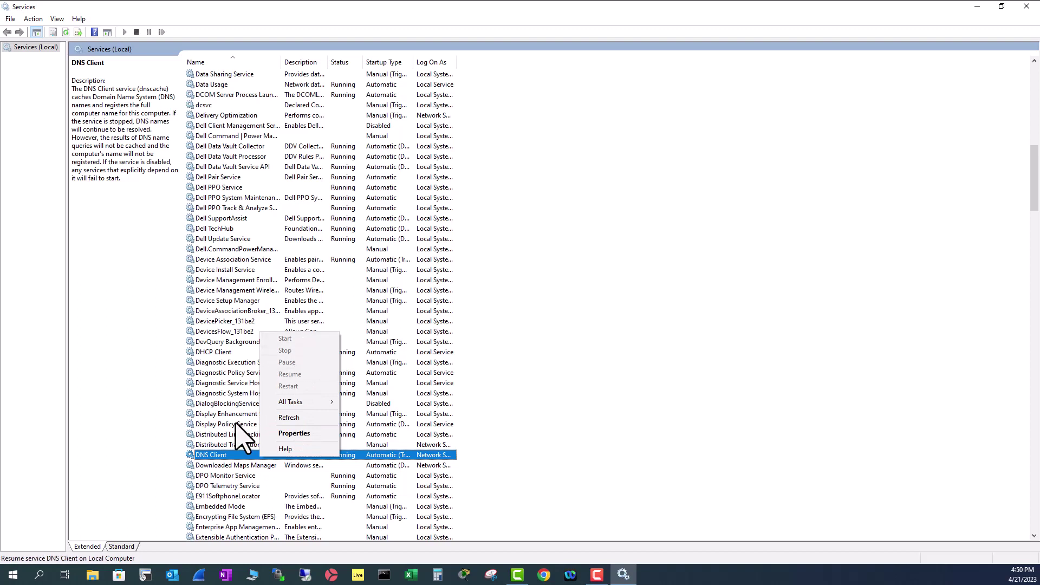
{"action": "left_click", "coordinate": [230, 435]}
{"action": "right_click", "coordinate": [229, 435]}
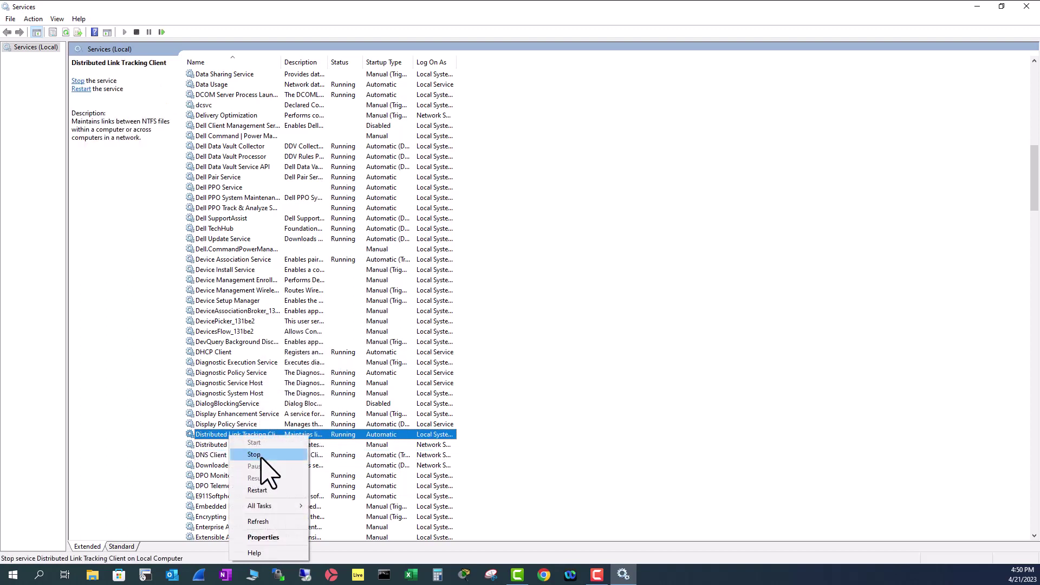
{"action": "left_click", "coordinate": [213, 455]}
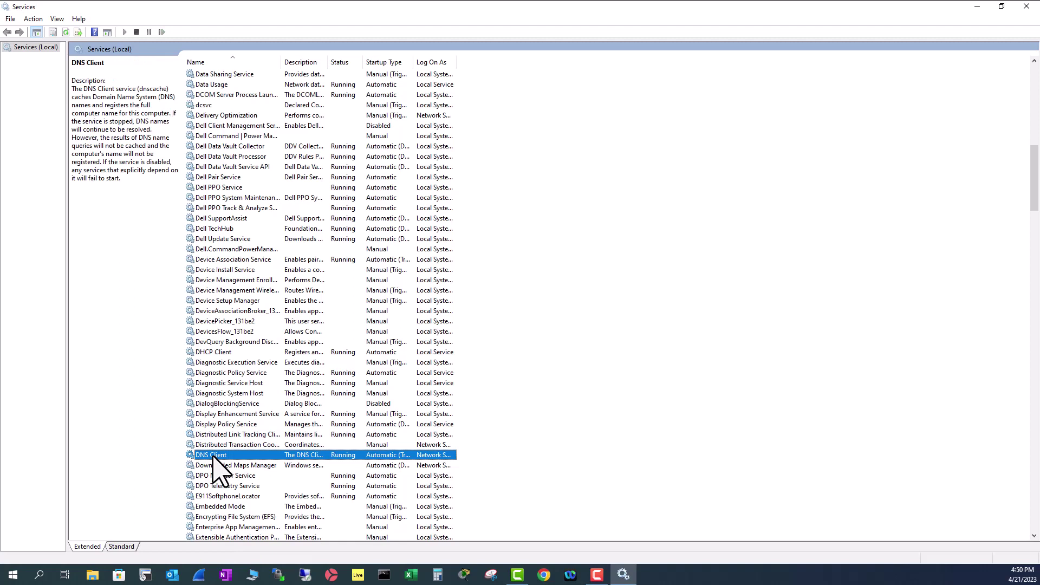